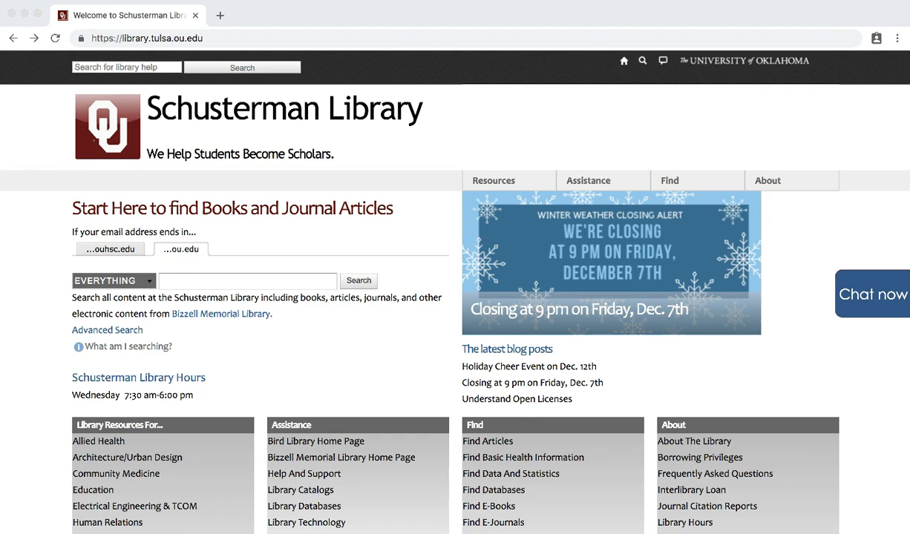
- Open Ovid from the library site and choose the Ovid MEDLINE(R) 1946 to December Week 1 2018 database
{"action": "scroll", "coordinate": [500, 415], "scroll_direction": "down", "scroll_amount": 5}
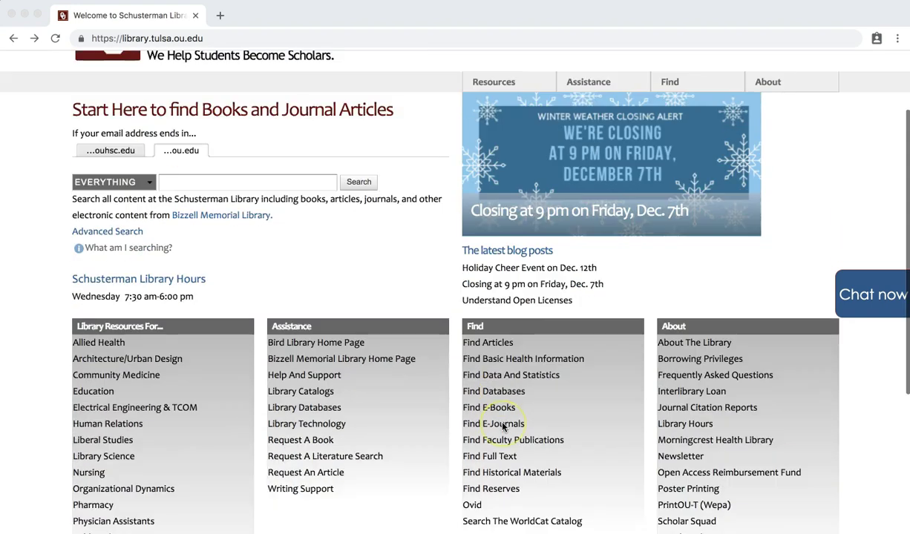
{"action": "left_click", "coordinate": [472, 427]}
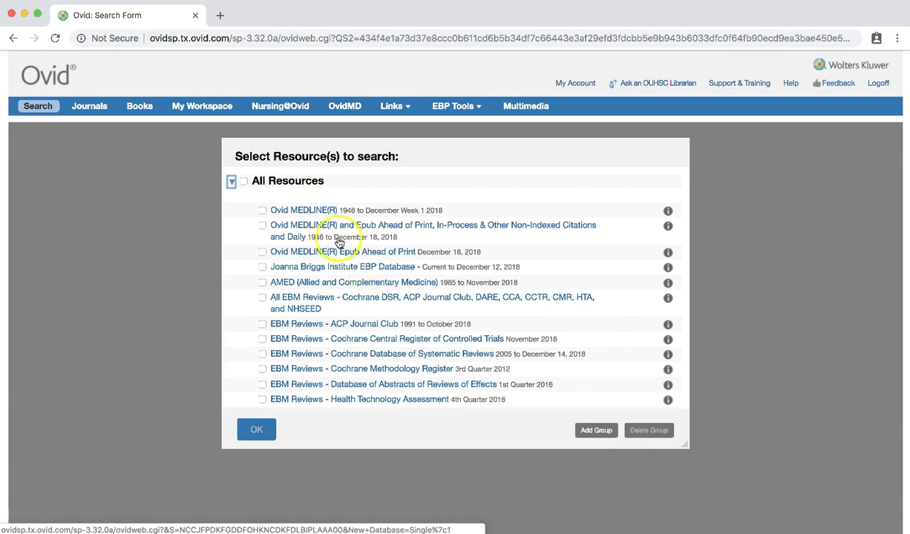
{"action": "left_click", "coordinate": [306, 211]}
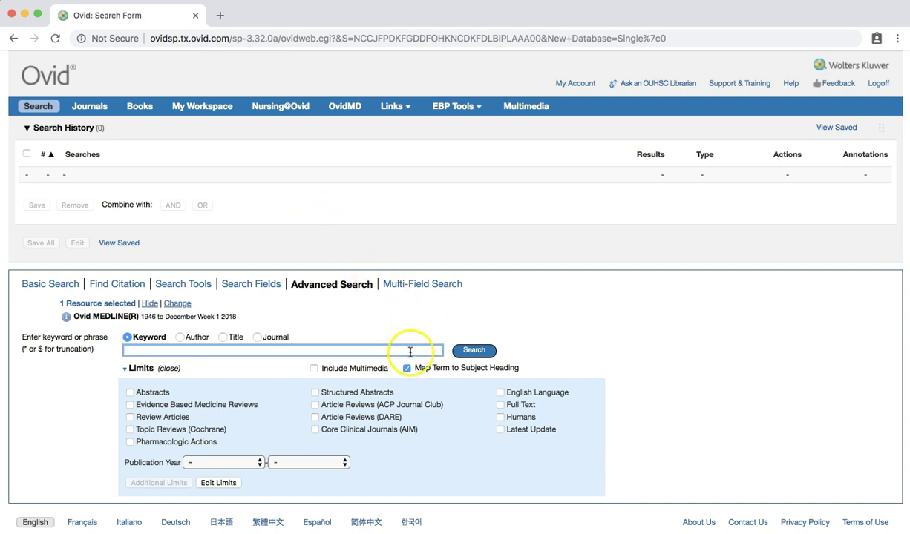
- Run a keyword search for "women labor" with Map Term to Subject Heading enabled
{"action": "left_click_drag", "start_coordinate": [414, 369], "coordinate": [509, 371]}
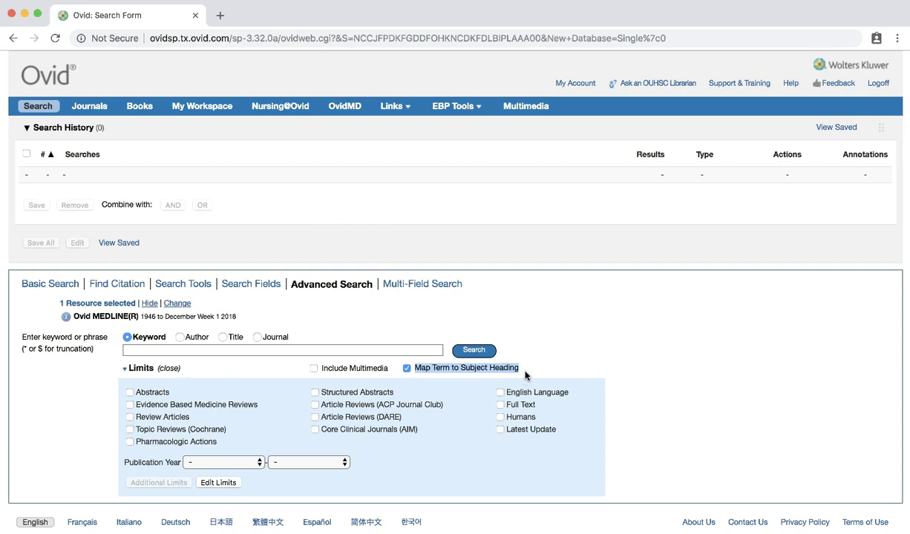
{"action": "left_click", "coordinate": [141, 350]}
{"action": "type", "text": "women "}
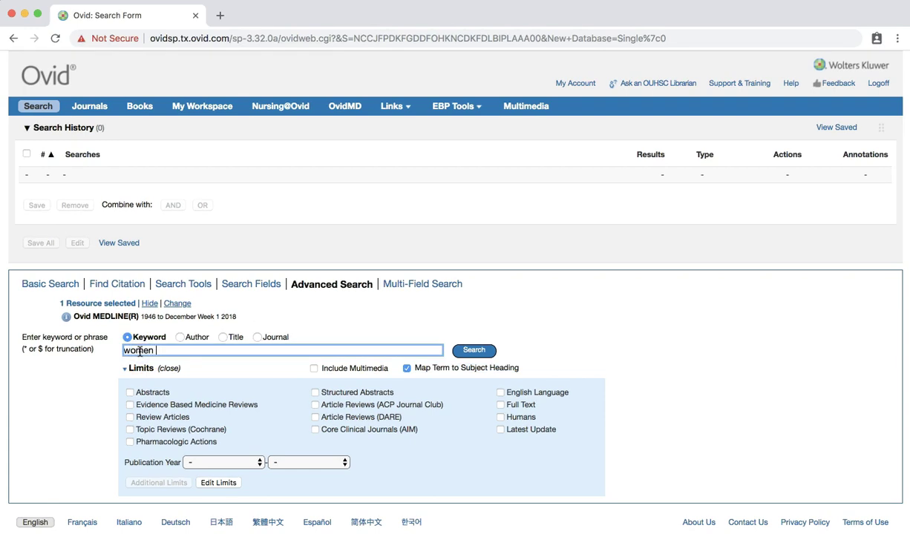
{"action": "type", "text": "labor"}
{"action": "key", "text": "Return"}
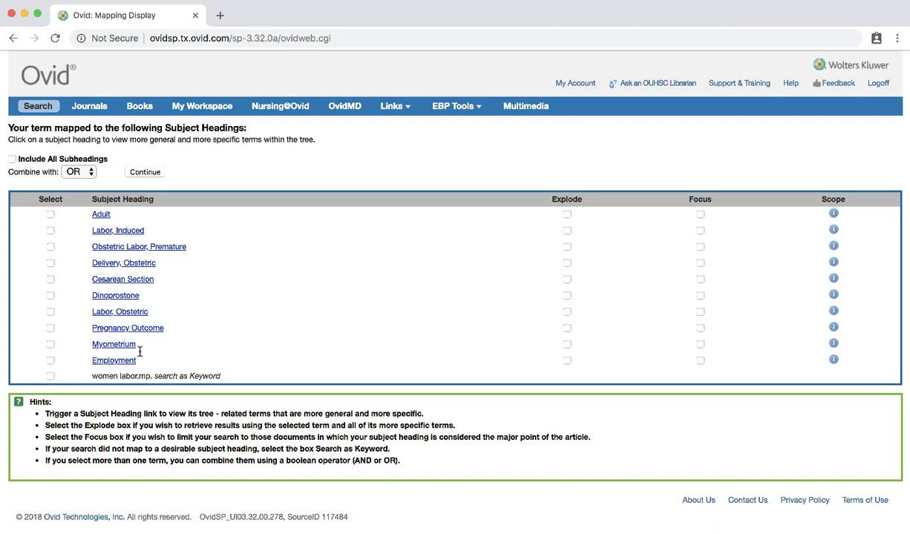
- Select and explode the subject headings Obstetric Labor, Premature; Delivery, Obstetric; and Labor, Obstetric
{"action": "left_click", "coordinate": [50, 311]}
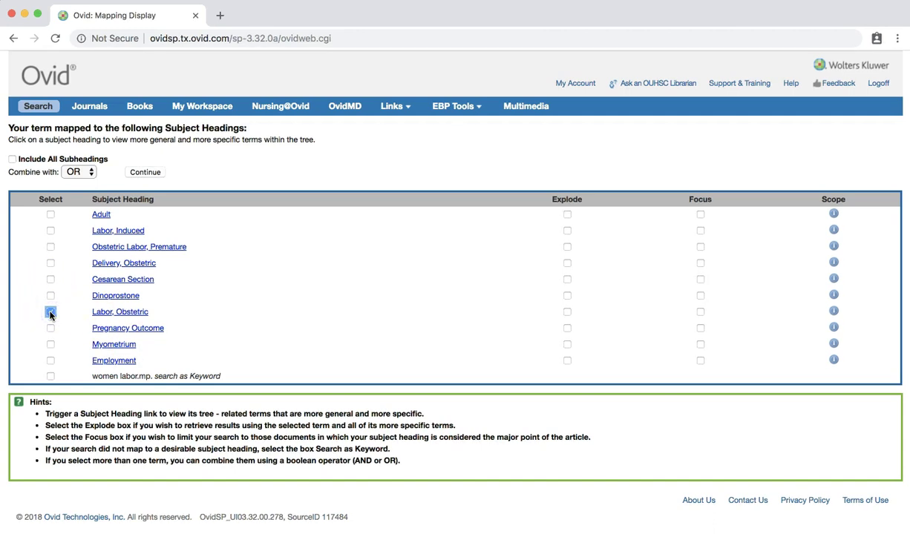
{"action": "left_click", "coordinate": [50, 248]}
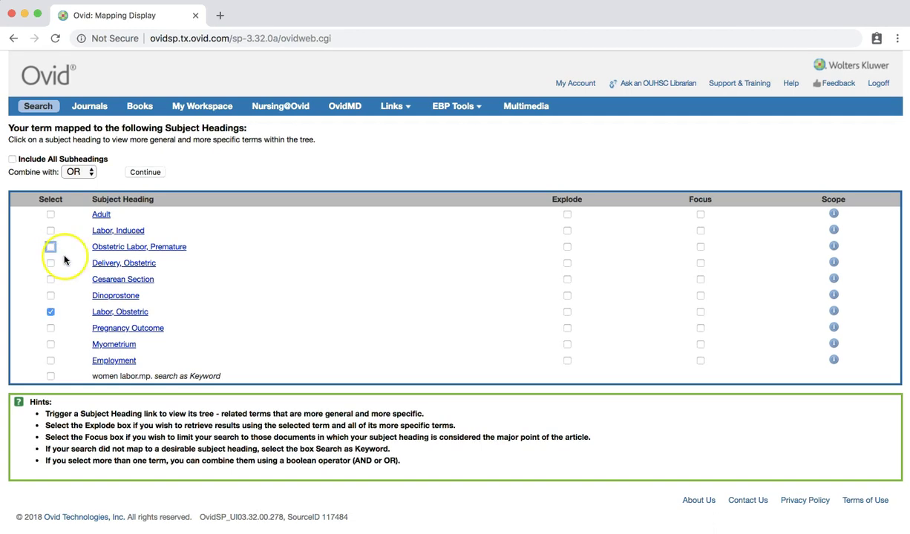
{"action": "left_click", "coordinate": [50, 247]}
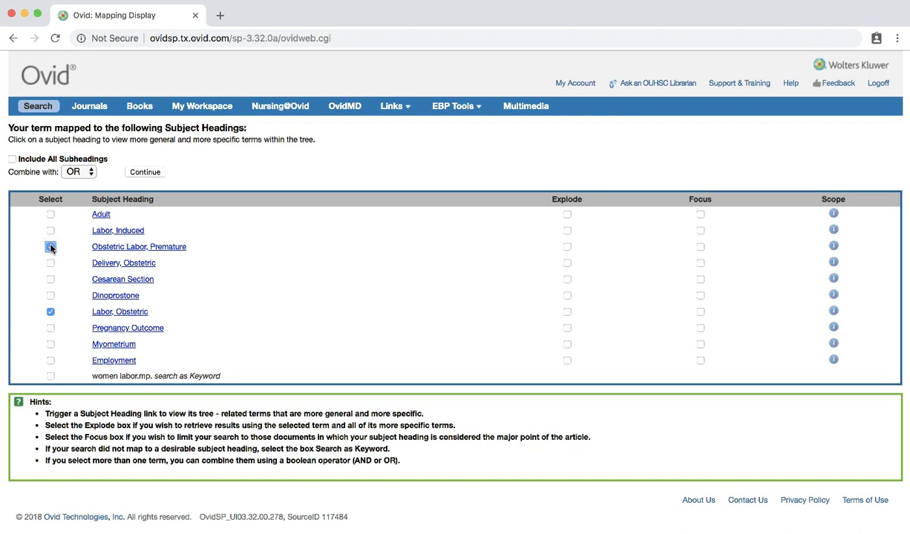
{"action": "left_click", "coordinate": [50, 264]}
{"action": "left_click", "coordinate": [566, 247]}
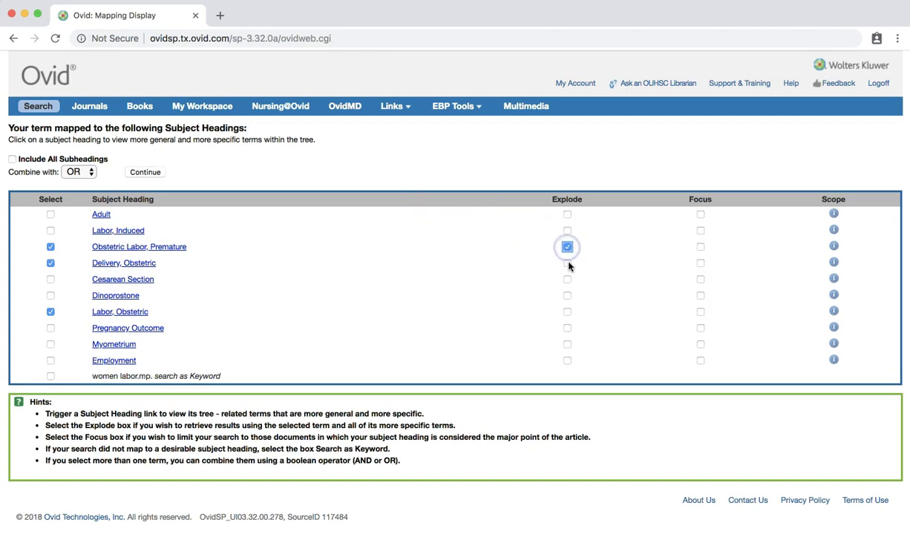
{"action": "left_click", "coordinate": [566, 263]}
{"action": "left_click", "coordinate": [568, 312]}
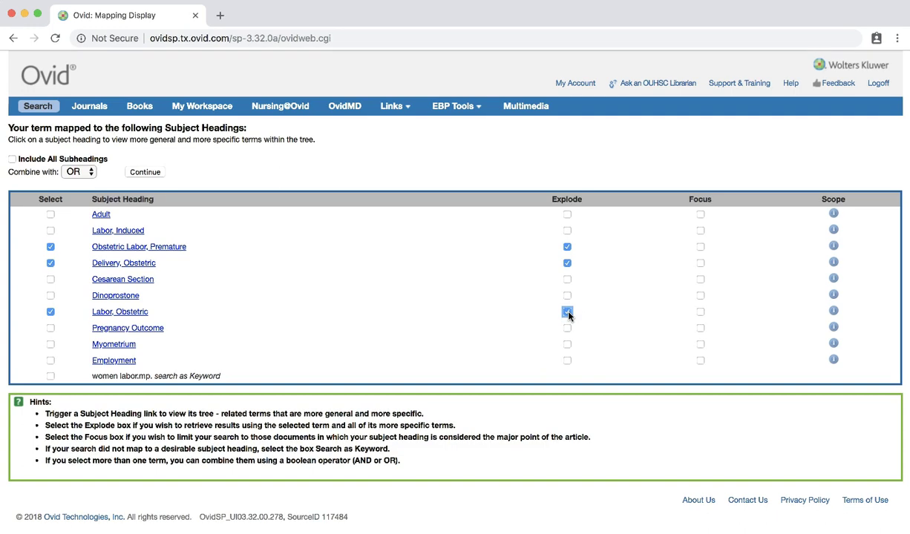
- Keep OR as the combining operator for the selected obstetric headings and run the search
{"action": "left_click_drag", "start_coordinate": [9, 172], "coordinate": [74, 176]}
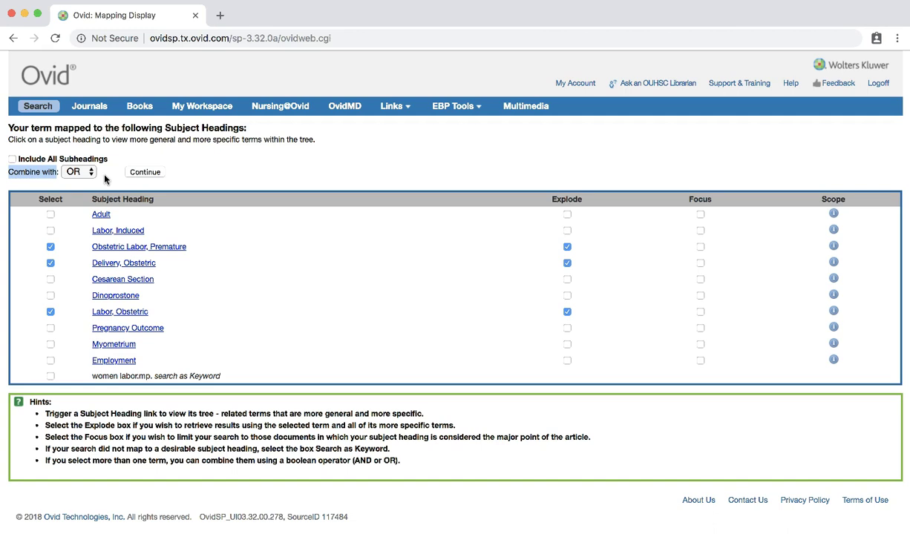
{"action": "left_click", "coordinate": [89, 173]}
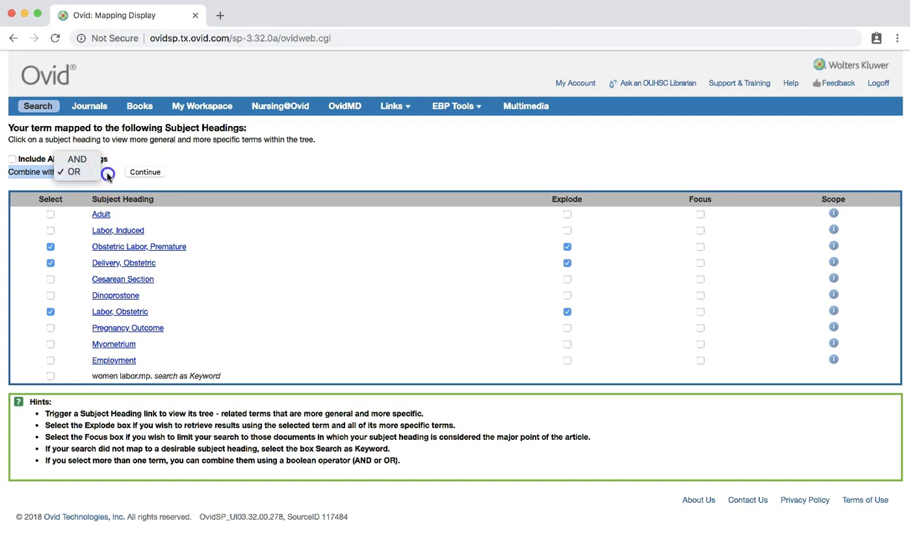
{"action": "left_click", "coordinate": [106, 174]}
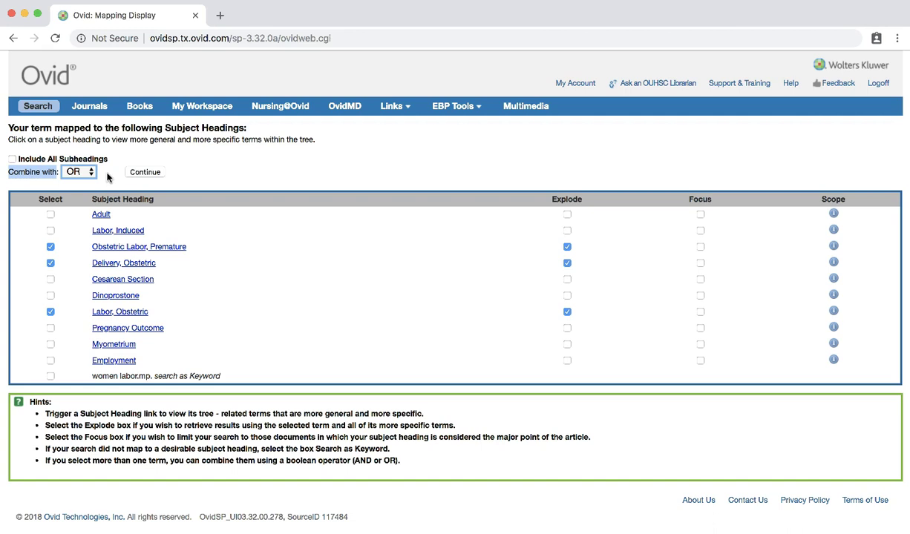
{"action": "left_click", "coordinate": [145, 173]}
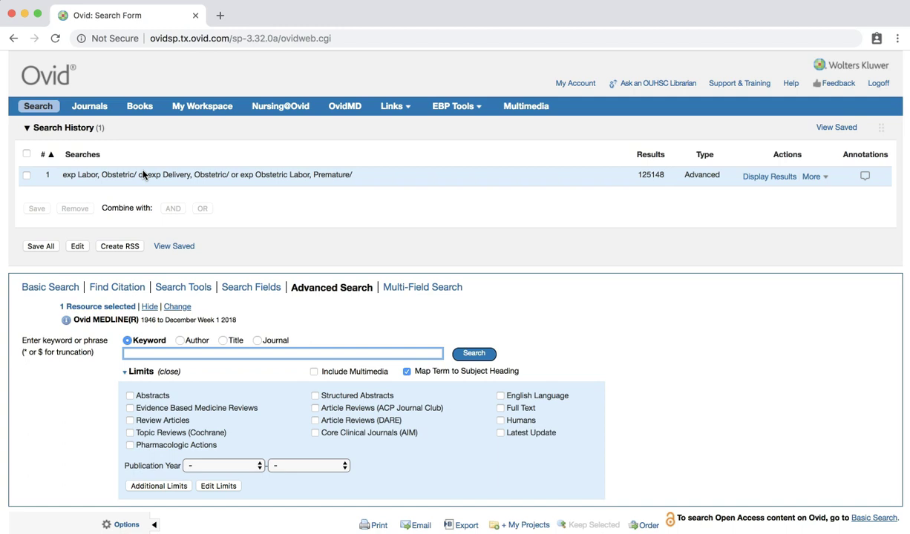
{"action": "left_click", "coordinate": [147, 354]}
{"action": "type", "text": "positions"}
{"action": "key", "text": "Return"}
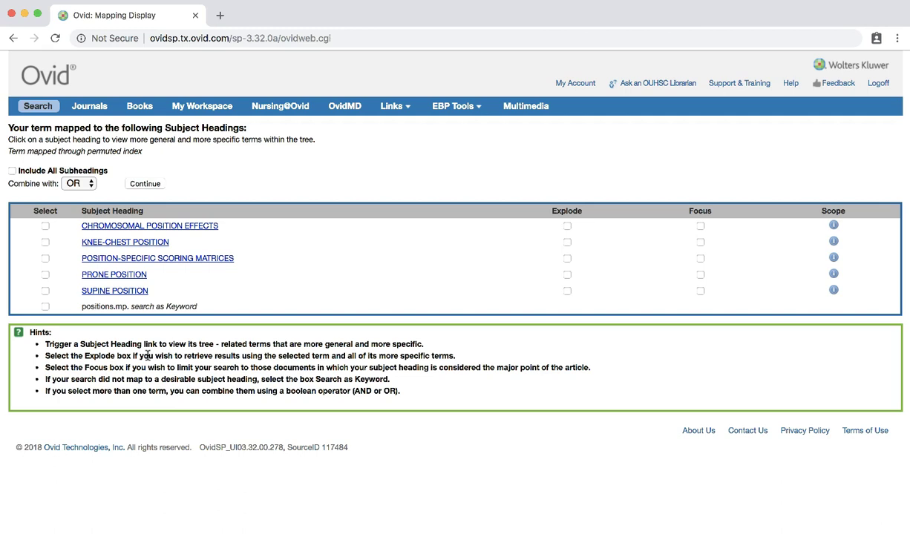
{"action": "left_click", "coordinate": [38, 109]}
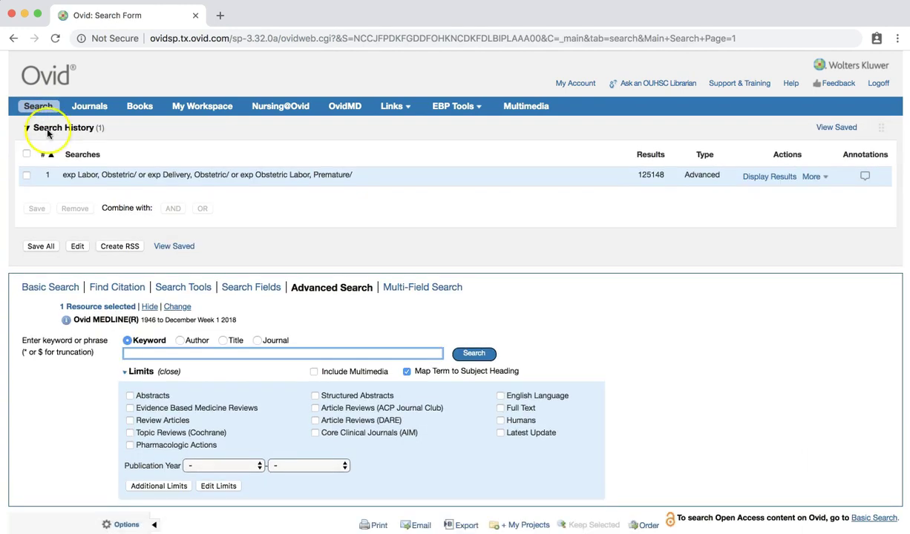
- Run a keyword search for "patient position" to map it to subject headings
{"action": "left_click", "coordinate": [143, 353]}
{"action": "type", "text": "patient position"}
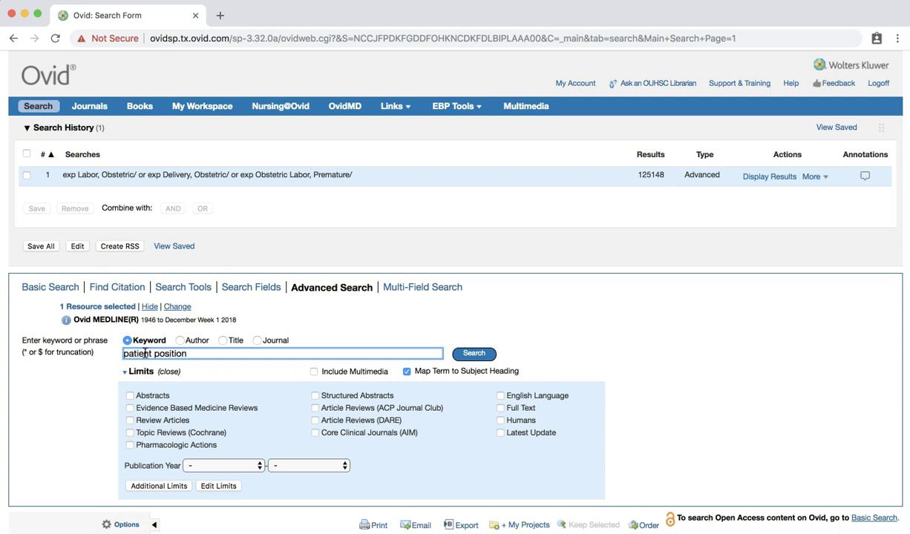
{"action": "key", "text": "Return"}
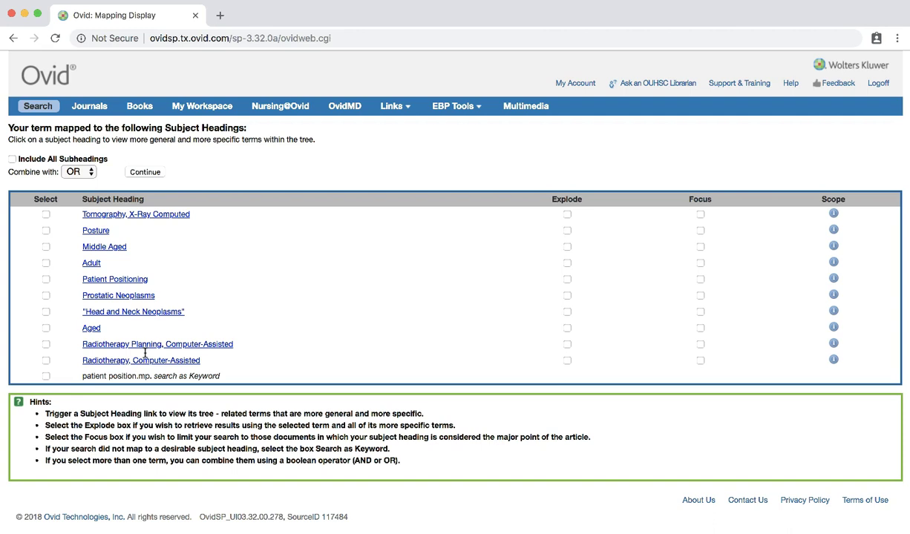
- Select and explode the Posture and Patient Positioning subject headings and run the search combined with OR
{"action": "left_click", "coordinate": [45, 230]}
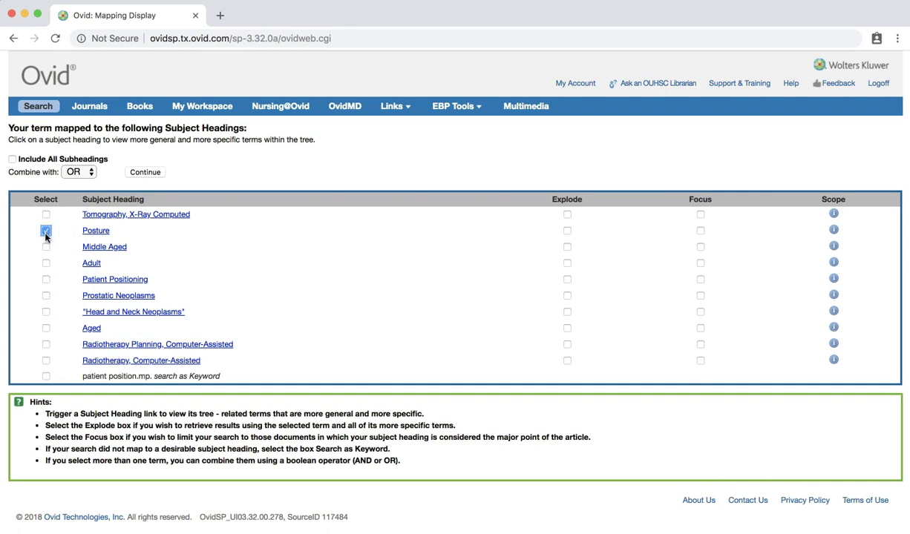
{"action": "left_click", "coordinate": [45, 279]}
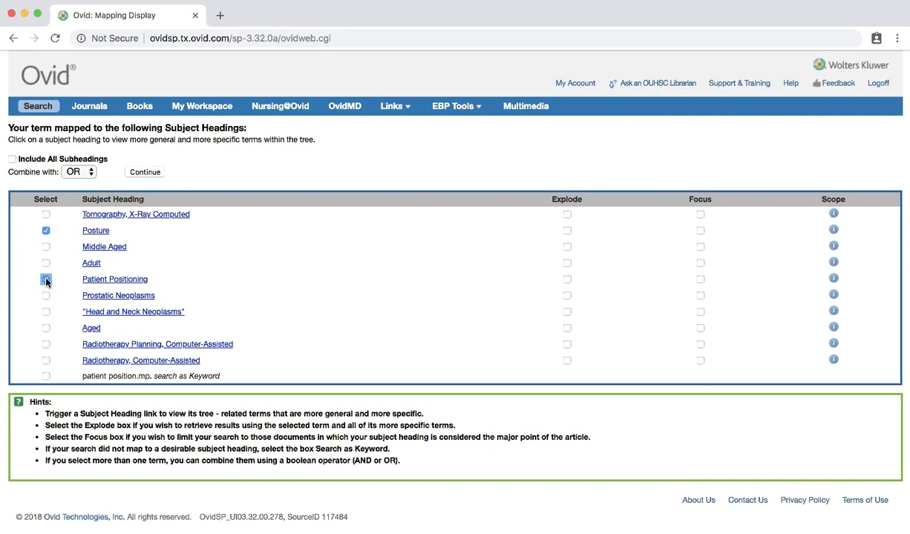
{"action": "left_click", "coordinate": [567, 231]}
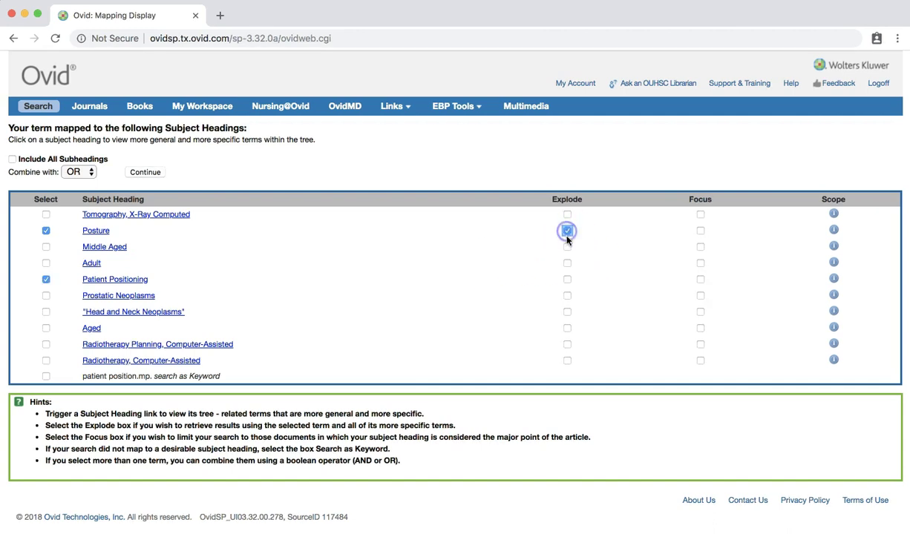
{"action": "left_click", "coordinate": [568, 280]}
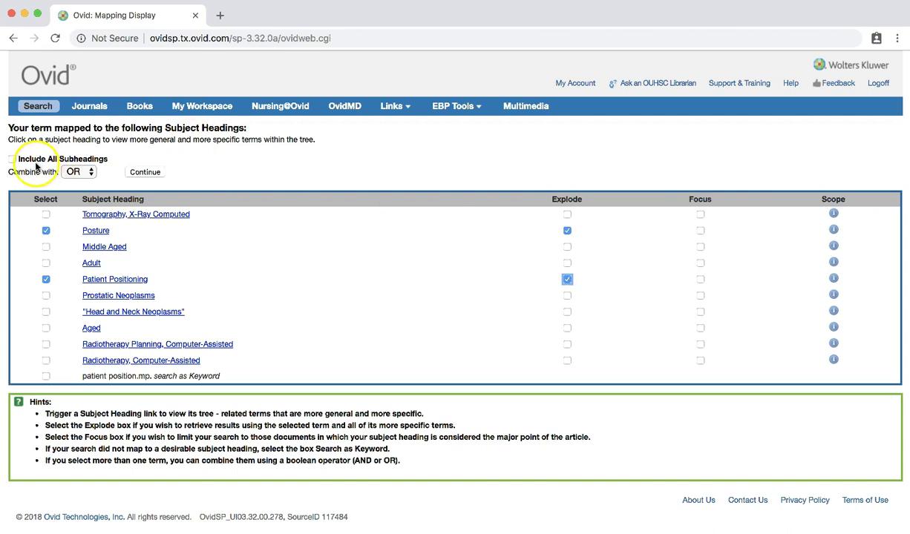
{"action": "left_click_drag", "start_coordinate": [11, 168], "coordinate": [113, 174]}
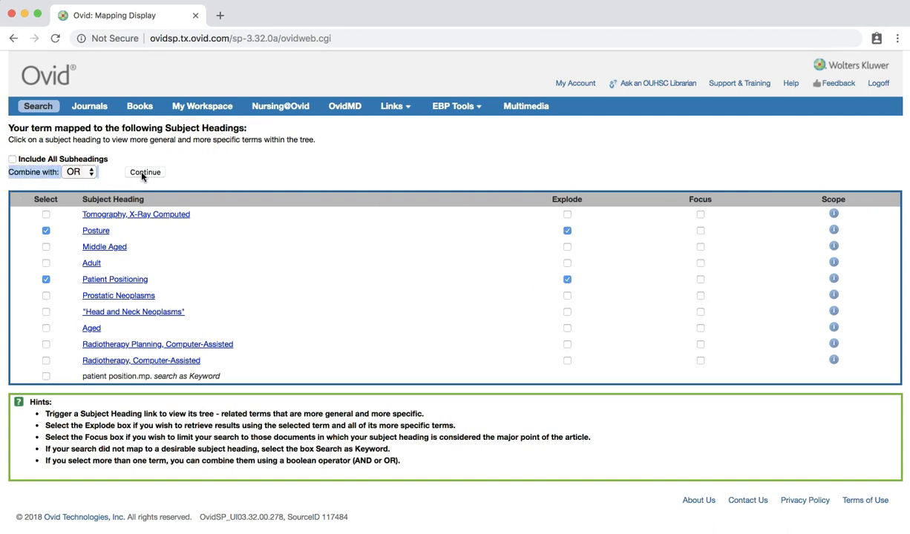
{"action": "left_click", "coordinate": [143, 175]}
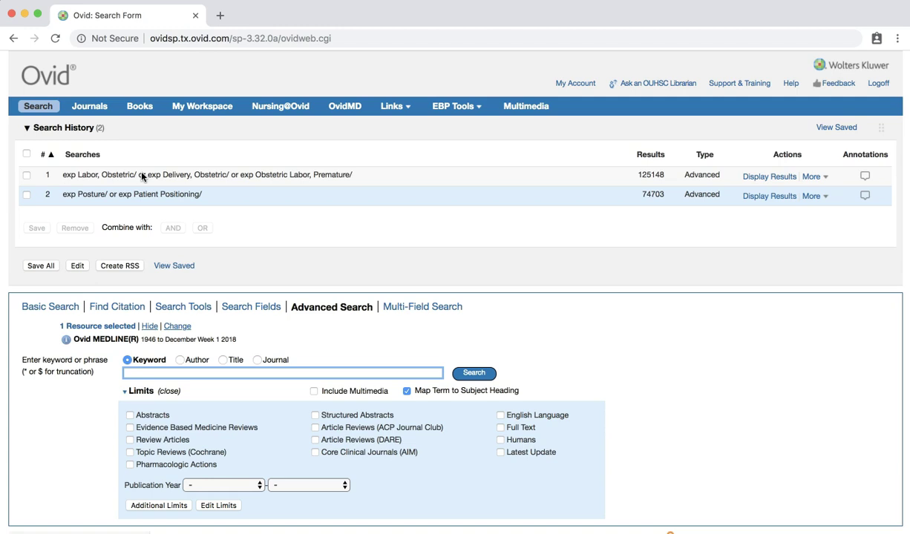
- Combine searches 1 and 2 in the search history with AND
{"action": "left_click", "coordinate": [26, 175]}
{"action": "left_click", "coordinate": [26, 196]}
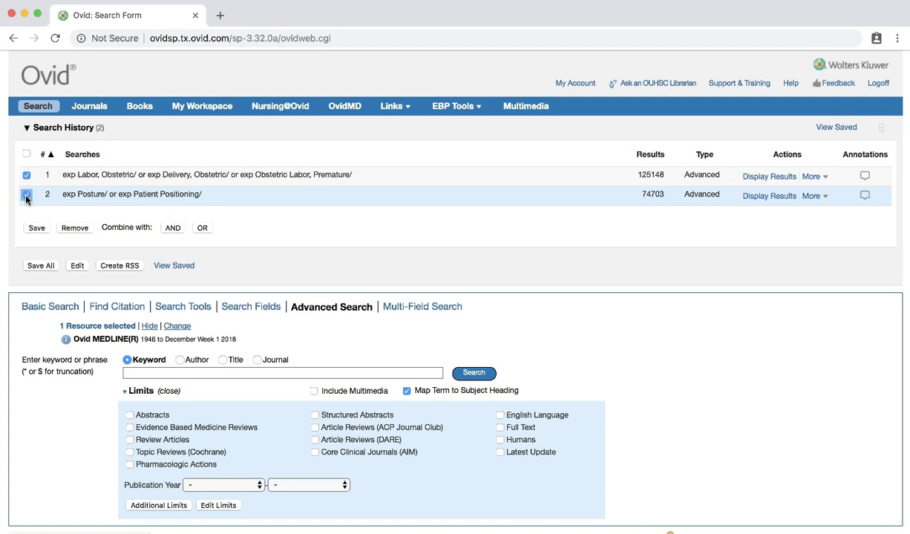
{"action": "left_click", "coordinate": [172, 228]}
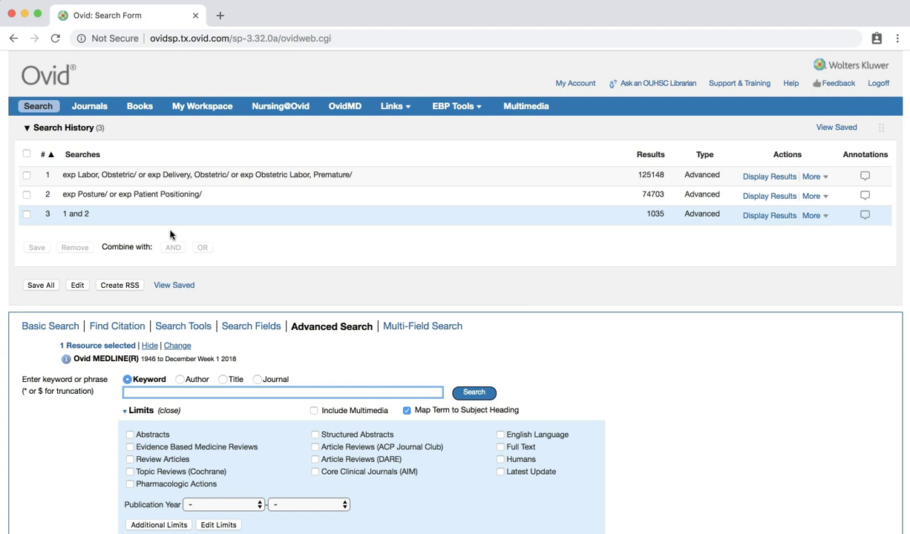
- Open the additional limits for the combined search and select Meta Analysis as a publication type
{"action": "scroll", "coordinate": [170, 235], "scroll_direction": "down", "scroll_amount": 5}
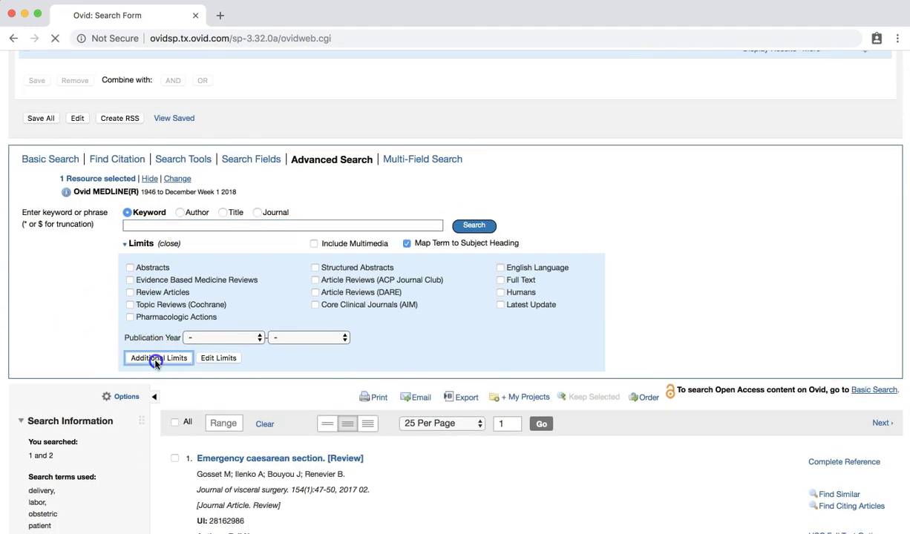
{"action": "left_click", "coordinate": [156, 360]}
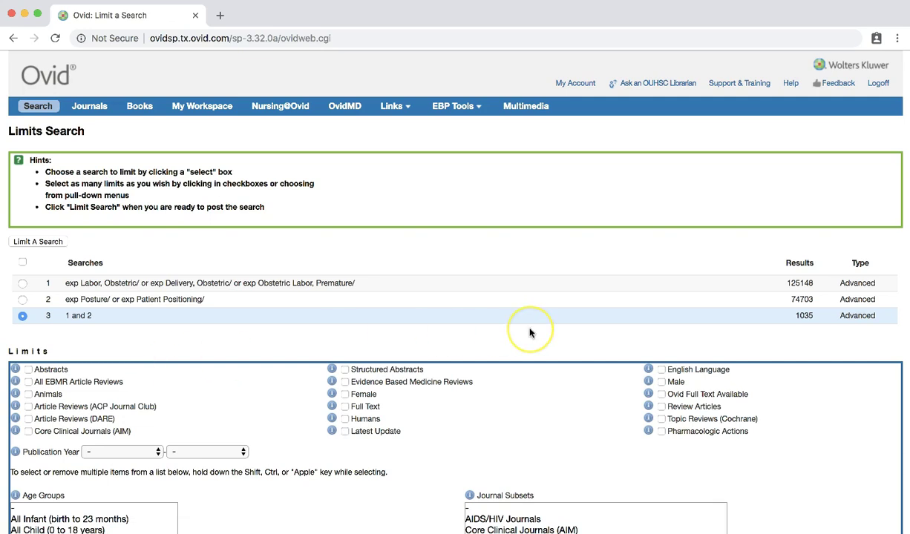
{"action": "scroll", "coordinate": [528, 331], "scroll_direction": "down", "scroll_amount": 5}
{"action": "left_click_drag", "start_coordinate": [486, 395], "coordinate": [561, 392]}
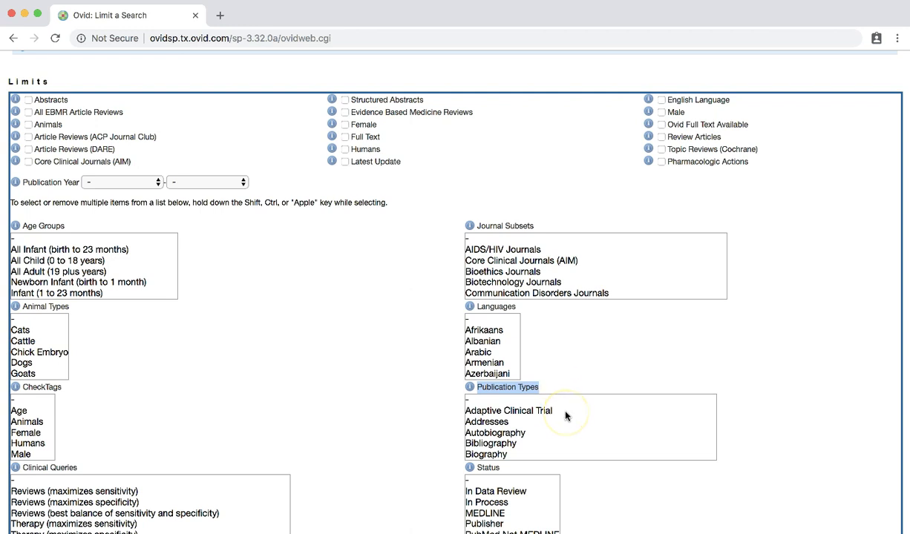
{"action": "scroll", "coordinate": [565, 417], "scroll_direction": "down", "scroll_amount": 5}
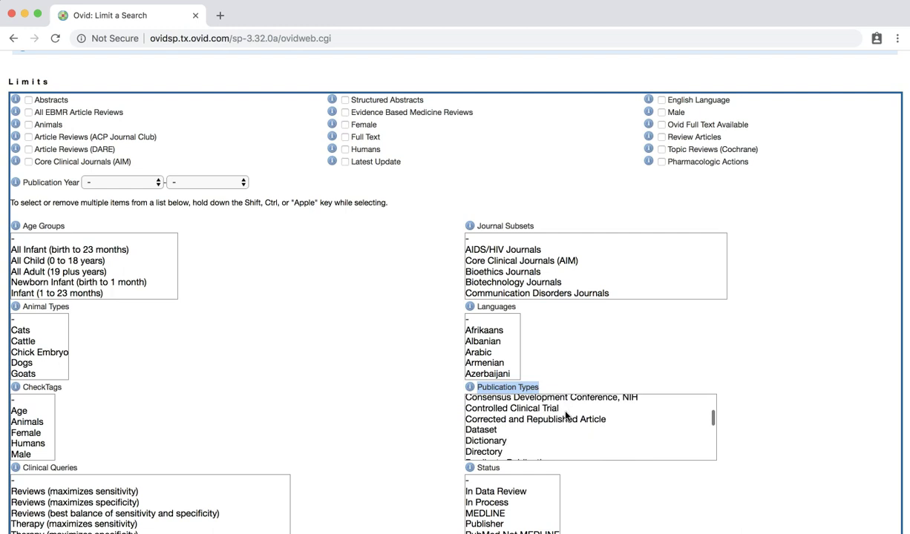
{"action": "scroll", "coordinate": [565, 417], "scroll_direction": "down", "scroll_amount": 5}
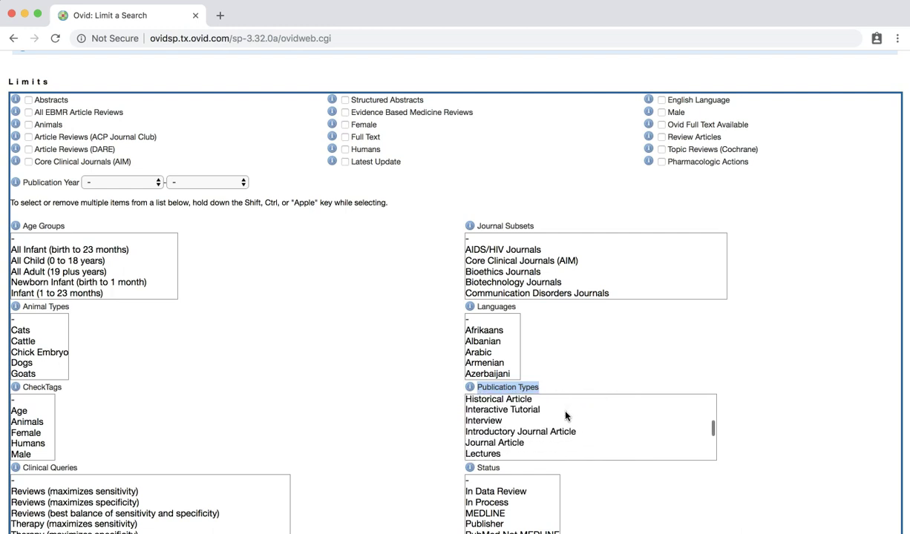
{"action": "scroll", "coordinate": [565, 417], "scroll_direction": "down", "scroll_amount": 3}
{"action": "left_click", "coordinate": [508, 435]}
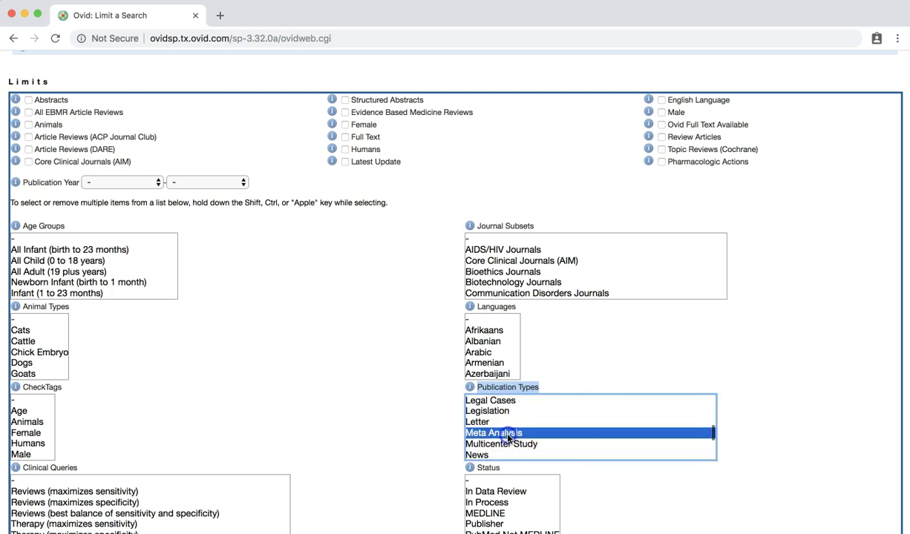
- Select the Systematic Reviews publication type and apply the limits to search 3
{"action": "scroll", "coordinate": [577, 424], "scroll_direction": "down", "scroll_amount": 6}
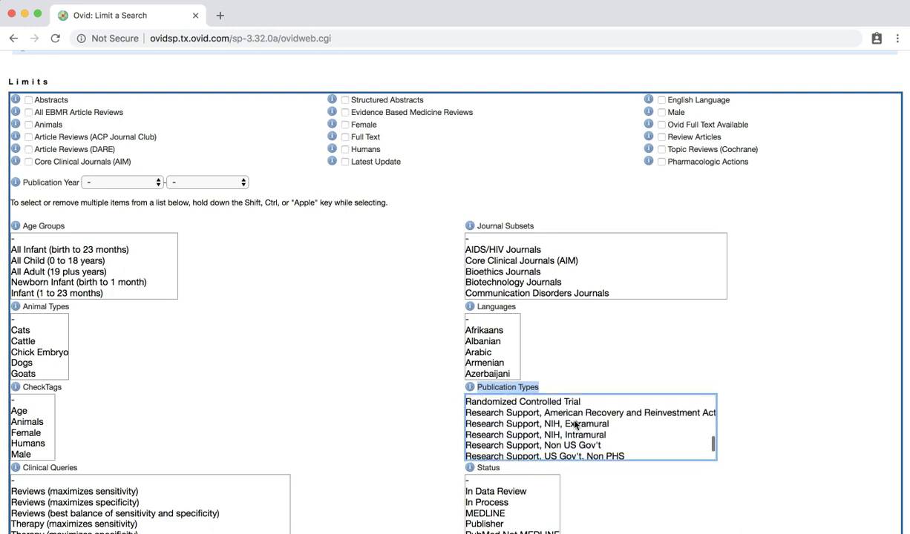
{"action": "scroll", "coordinate": [576, 424], "scroll_direction": "down", "scroll_amount": 4}
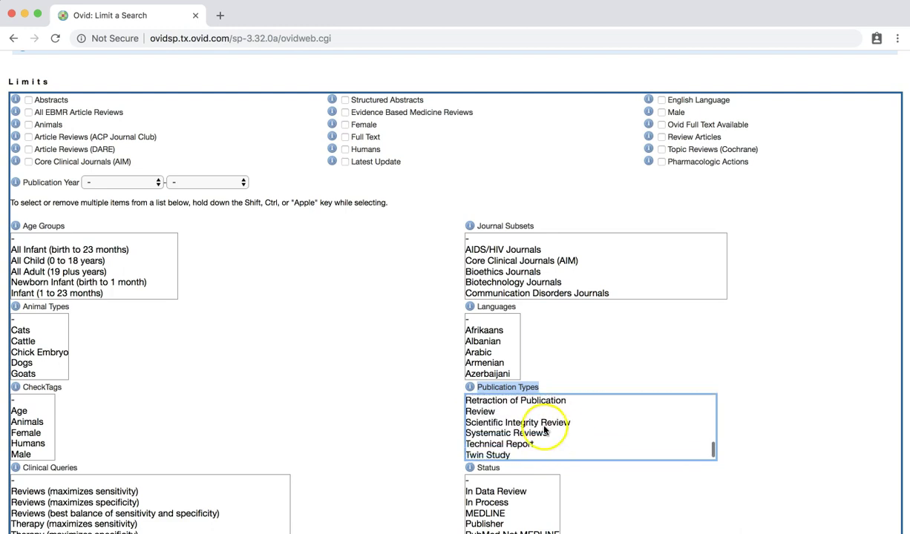
{"action": "left_click", "coordinate": [542, 434]}
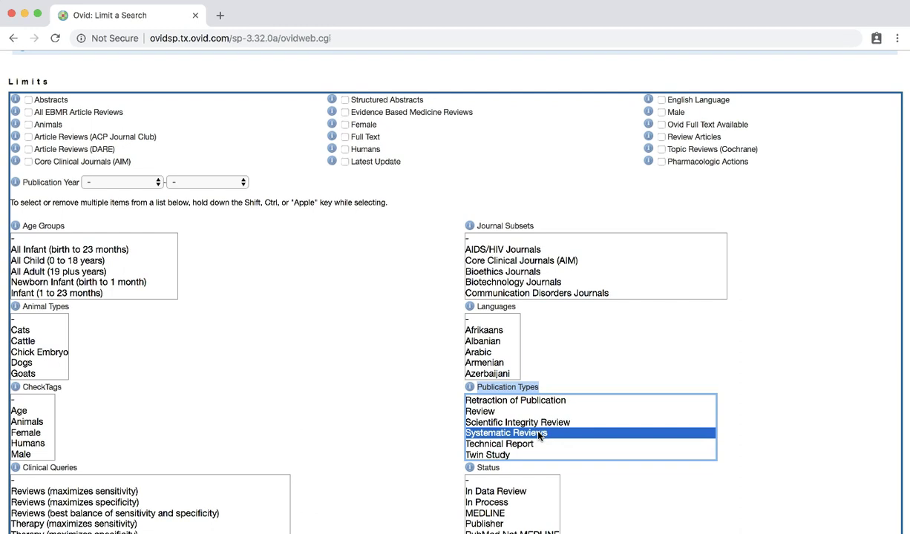
{"action": "scroll", "coordinate": [330, 401], "scroll_direction": "up", "scroll_amount": 3}
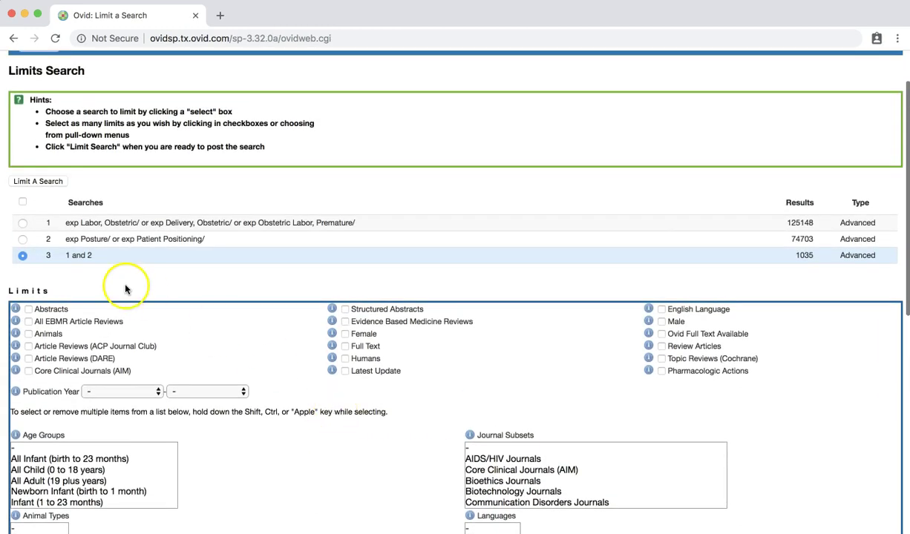
{"action": "left_click", "coordinate": [37, 182]}
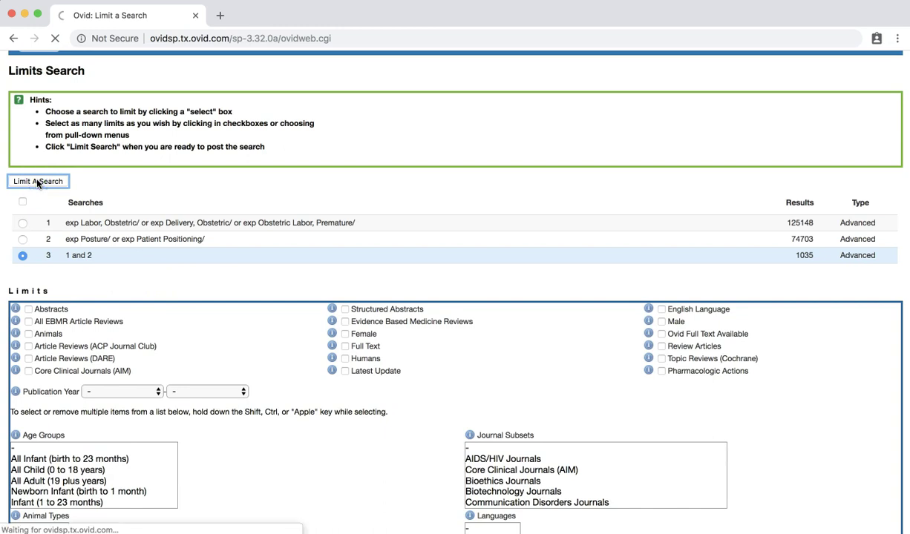